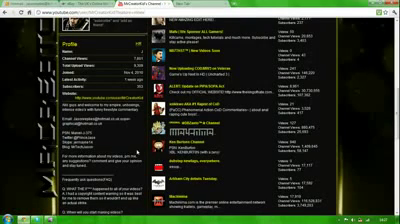
scroll(200, 120, up, 5)
scroll(200, 120, up, 5)
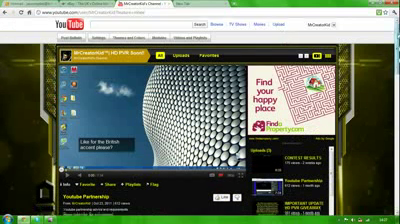
scroll(200, 120, down, 4)
scroll(200, 120, down, 1)
scroll(200, 120, up, 3)
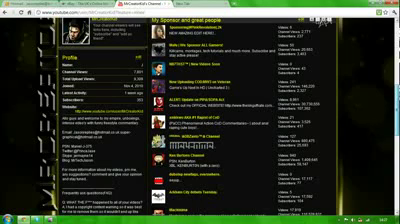
scroll(250, 120, up, 3)
scroll(250, 120, down, 5)
scroll(250, 120, down, 2)
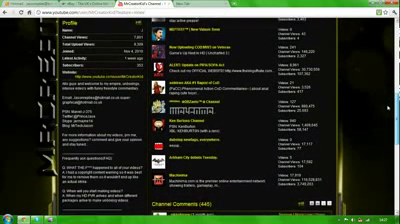
scroll(388, 108, up, 2)
scroll(388, 108, up, 2)
scroll(388, 108, up, 2)
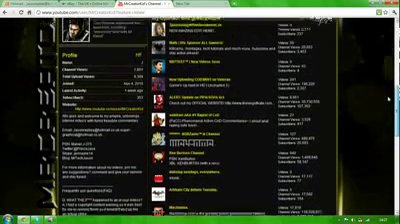
scroll(388, 108, up, 3)
scroll(250, 120, up, 3)
scroll(250, 120, up, 3)
scroll(250, 120, down, 2)
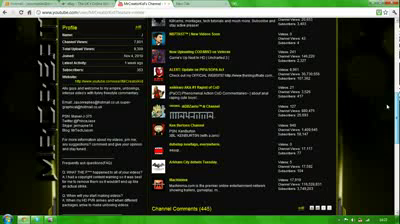
scroll(385, 100, up, 1)
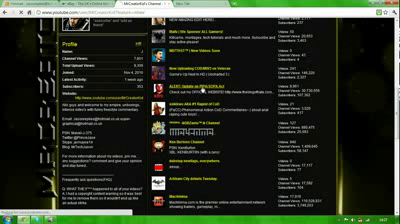
Step: Open DSPGaming's channel from the sponsor list
click(124, 97)
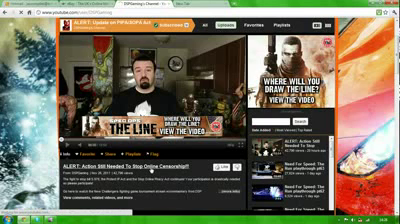
Step: Open the featured 'ALERT: Action Still Needed To Stop Online Censorship!!!' video from DSPGaming's channel
click(148, 168)
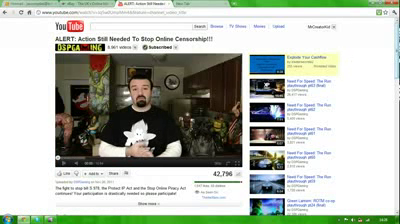
scroll(219, 112, down, 1)
scroll(388, 85, down, 2)
scroll(388, 85, down, 2)
scroll(388, 85, down, 2)
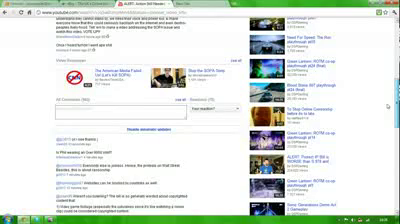
scroll(388, 103, up, 3)
scroll(388, 103, up, 3)
scroll(388, 103, up, 1)
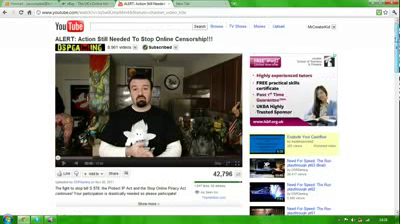
scroll(385, 90, down, 5)
scroll(385, 70, up, 5)
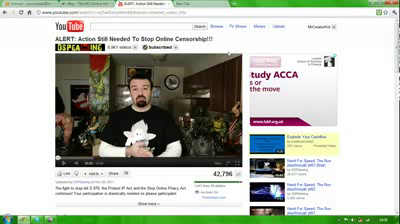
scroll(385, 70, down, 5)
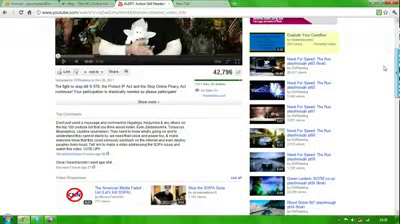
scroll(380, 80, down, 3)
scroll(377, 80, up, 8)
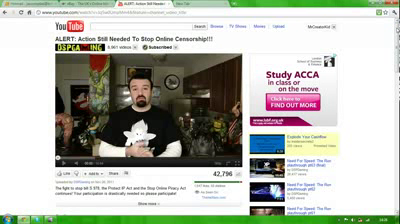
scroll(388, 52, down, 5)
scroll(388, 52, down, 2)
scroll(388, 52, up, 8)
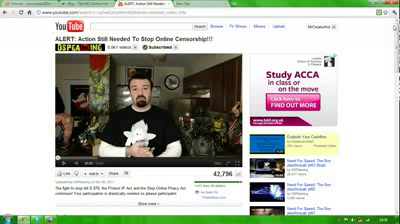
scroll(150, 110, down, 1)
scroll(150, 110, up, 1)
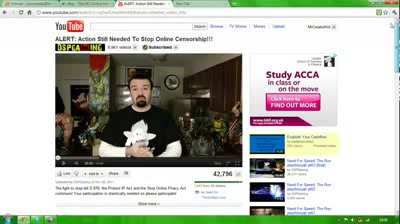
Step: Open the account menu under the username to reach My Channel
click(318, 25)
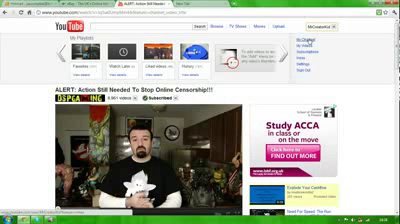
scroll(383, 52, down, 3)
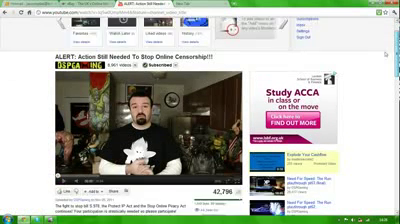
scroll(383, 52, down, 2)
scroll(383, 52, up, 5)
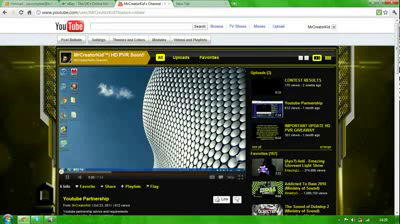
scroll(382, 52, down, 2)
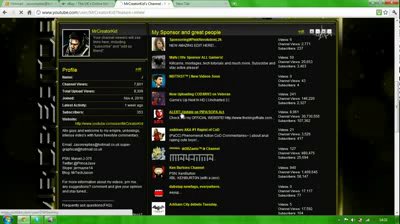
Step: Return to DSPGaming's channel via its sponsor entry on MrCreatorKid's page
click(188, 114)
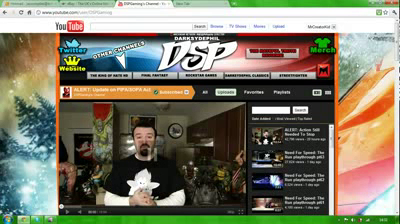
scroll(200, 130, down, 5)
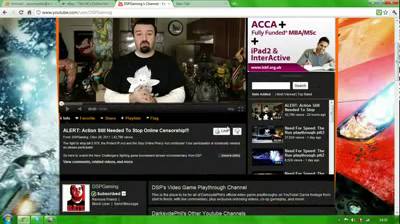
Step: Open the featured censorship alert video from DSPGaming's channel again
click(148, 129)
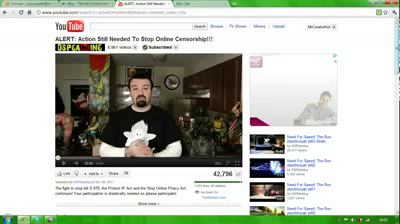
scroll(200, 120, down, 3)
scroll(200, 120, down, 2)
scroll(200, 120, down, 2)
scroll(200, 120, down, 1)
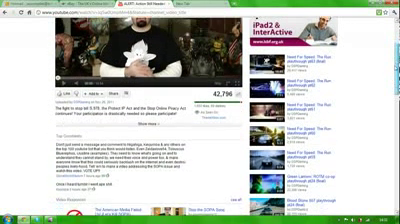